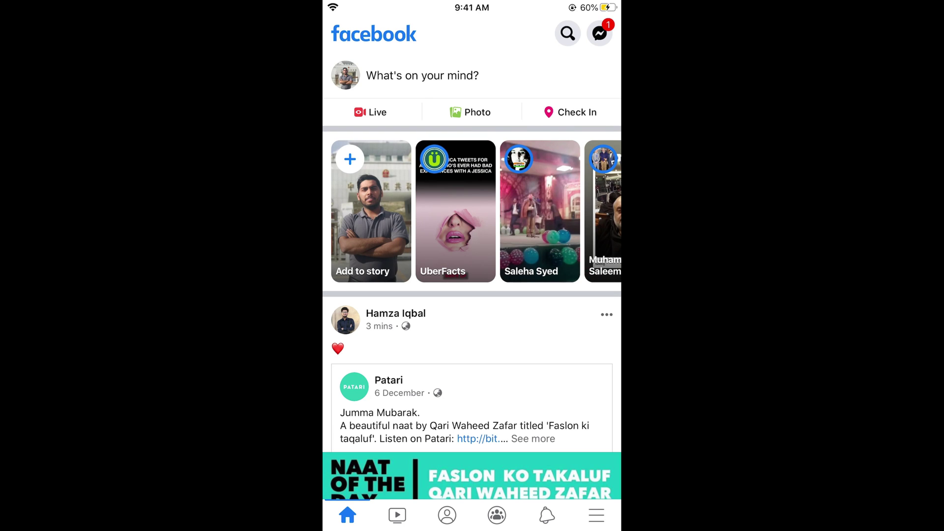
Step: Go to Groups from the Facebook menu to see your group shortcuts and feed
click(596, 515)
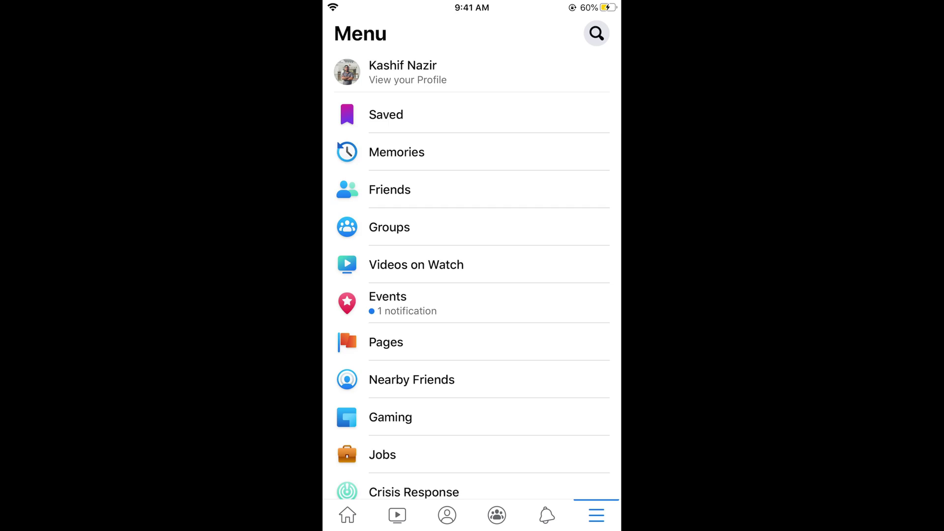
click(389, 227)
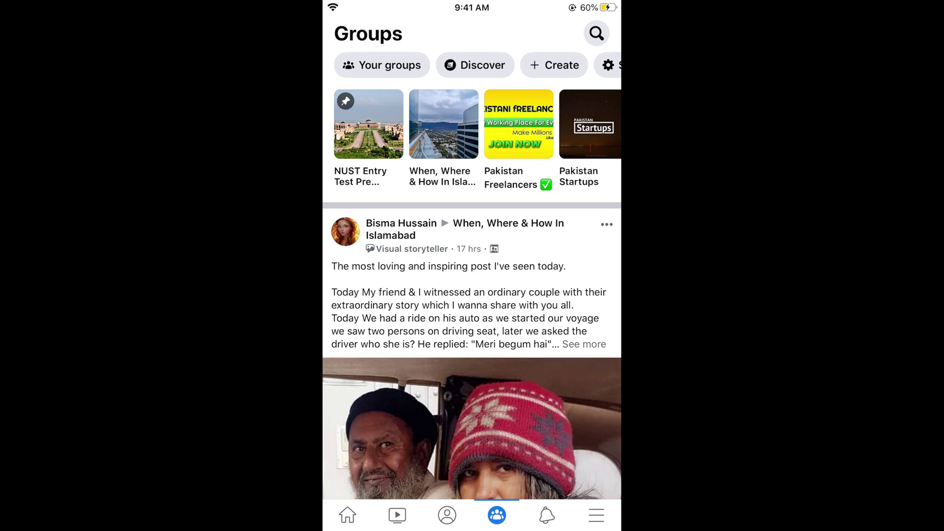
Step: Open the NUST Entry Test Preparation/Guidance group and its shield-icon admin tools
click(369, 124)
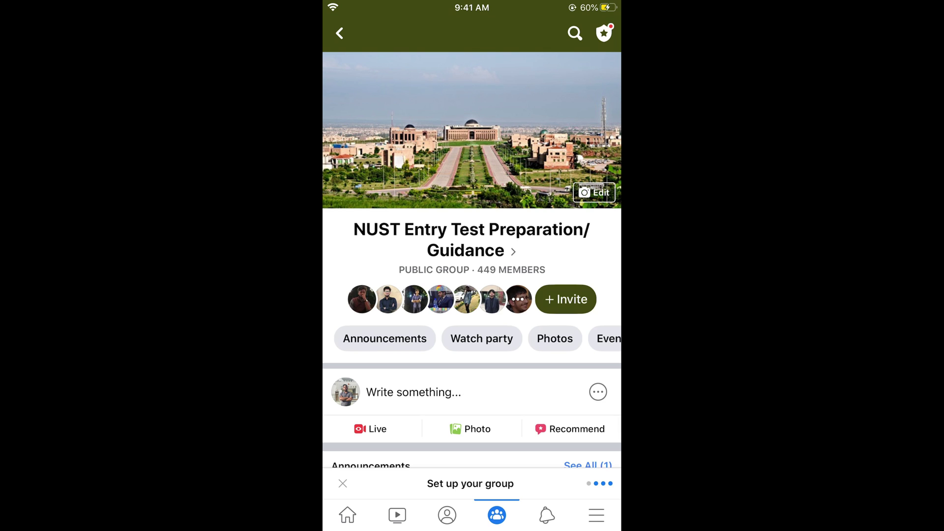
click(604, 33)
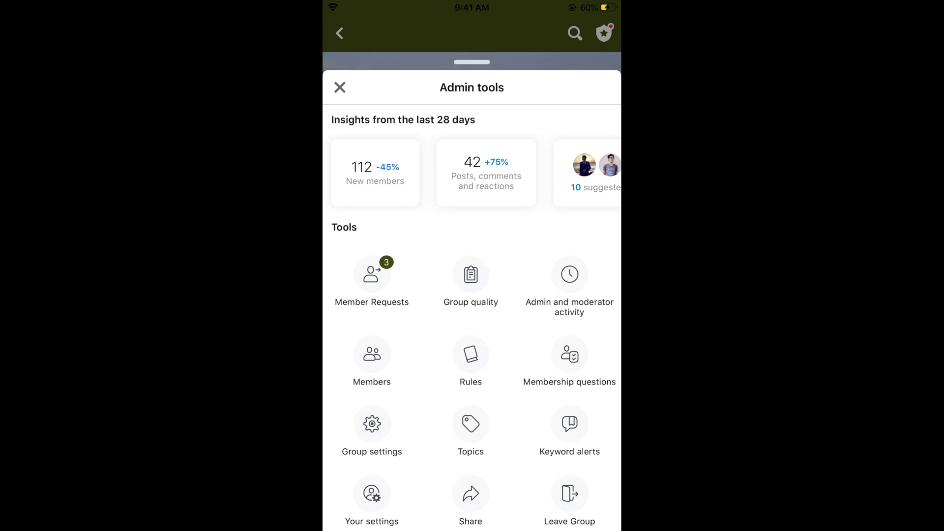
click(372, 361)
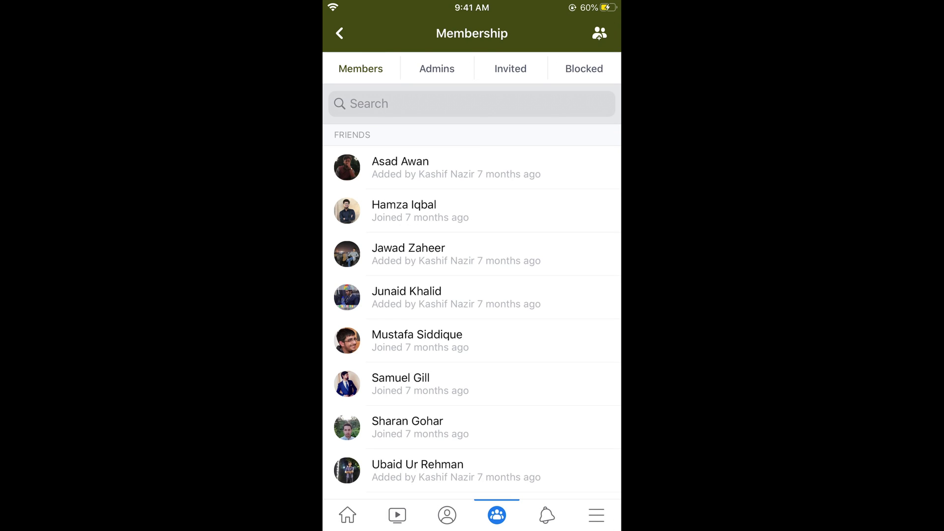
click(437, 69)
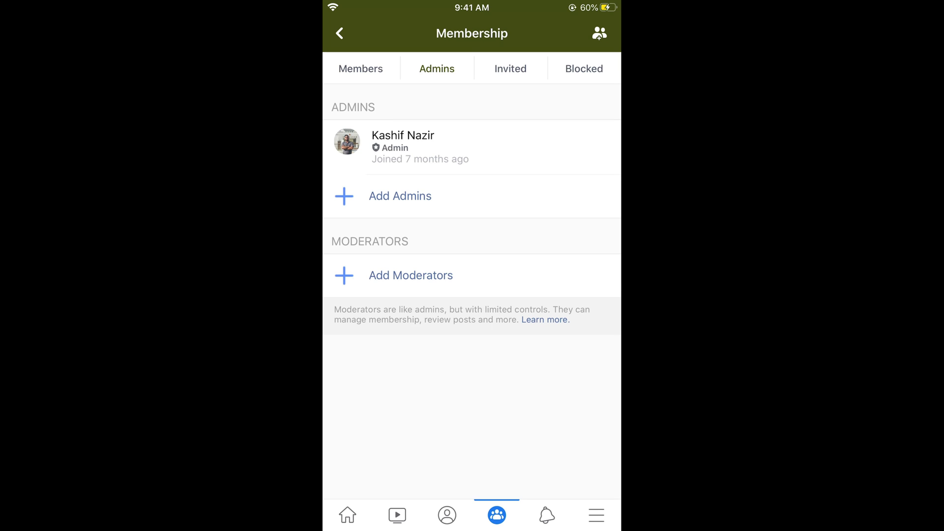
click(411, 275)
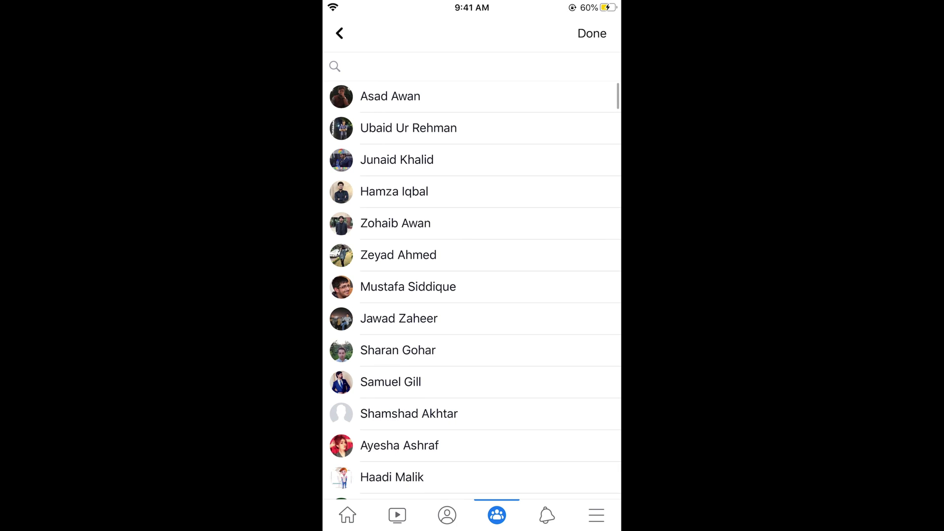
click(472, 128)
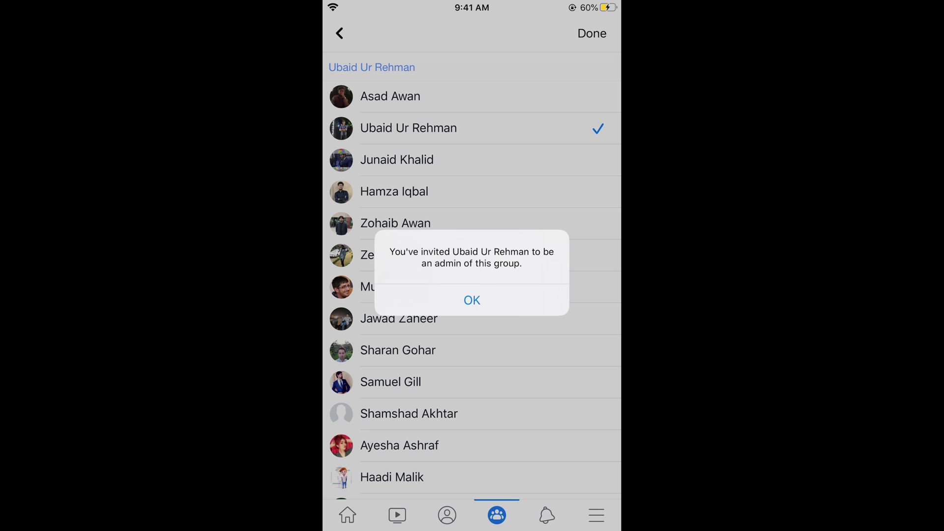
click(472, 300)
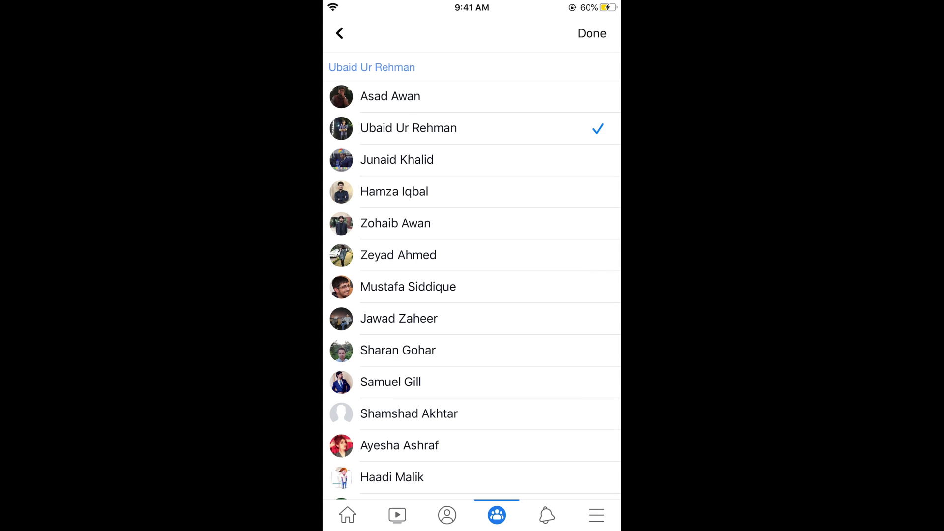
click(591, 33)
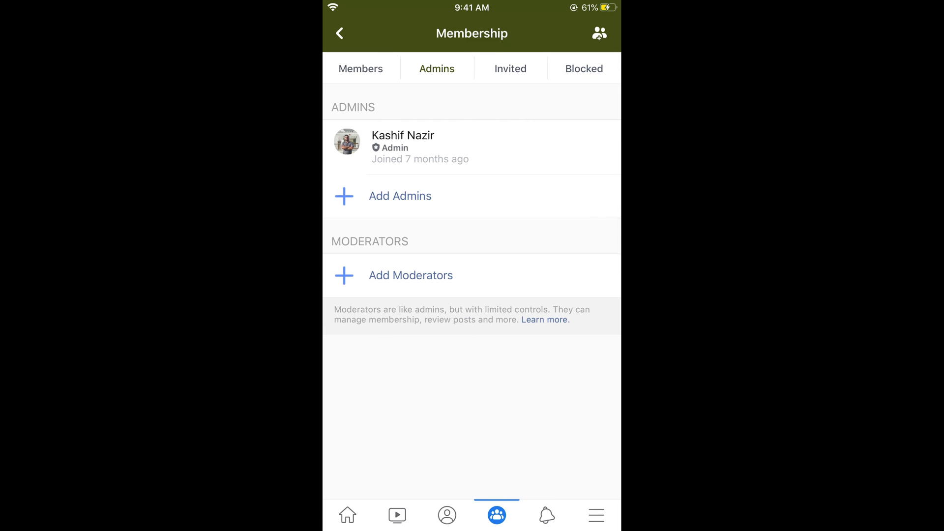